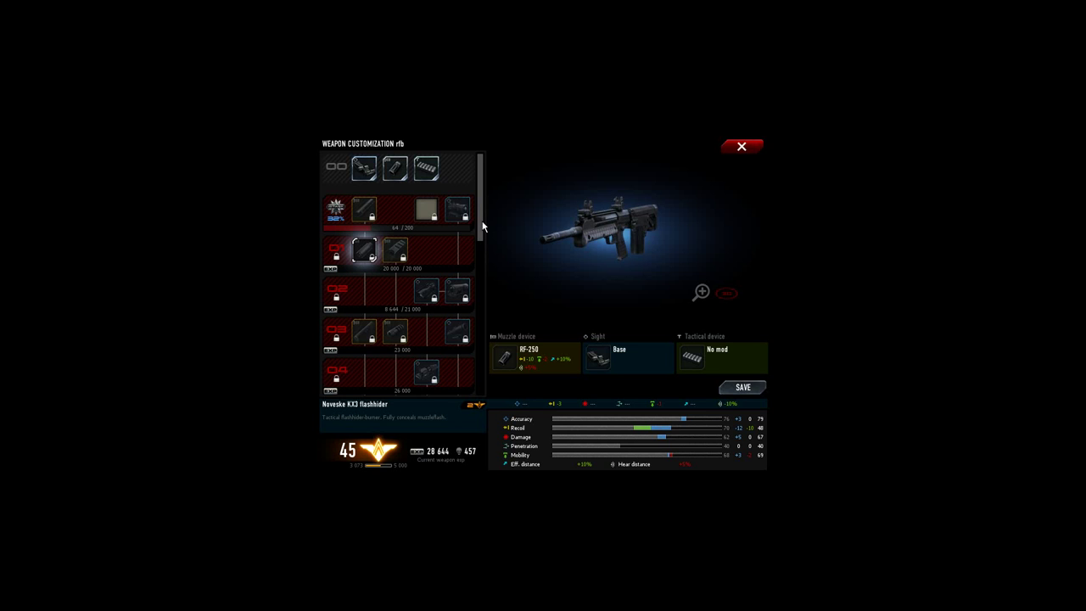
- Reopen the KelTec RFB customization and view the Noveske KX3 flashhider's details
{"action": "left_click", "coordinate": [747, 148]}
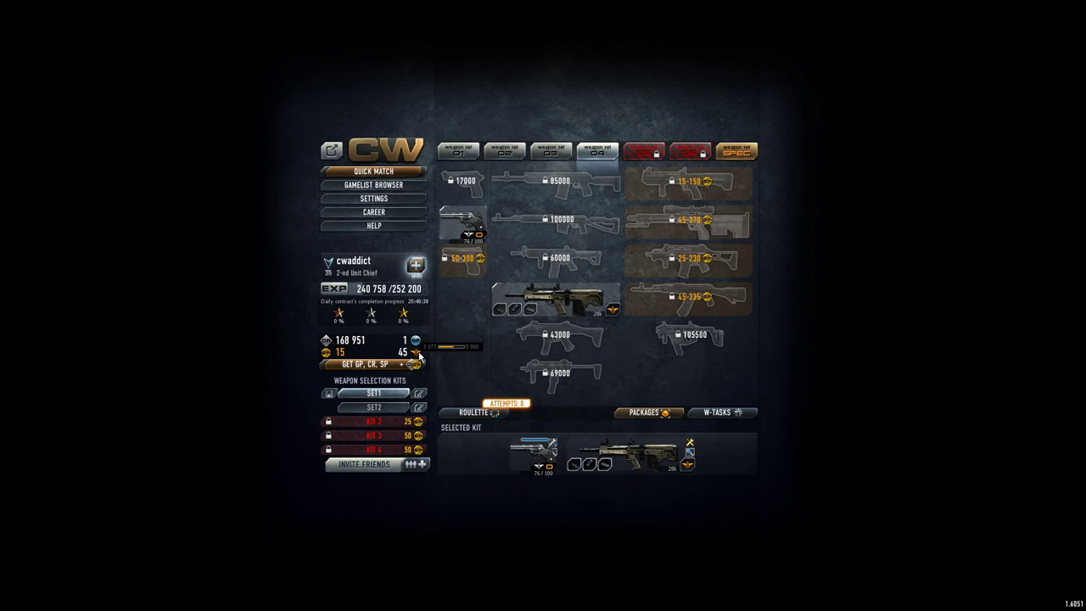
{"action": "mouse_move", "coordinate": [610, 310]}
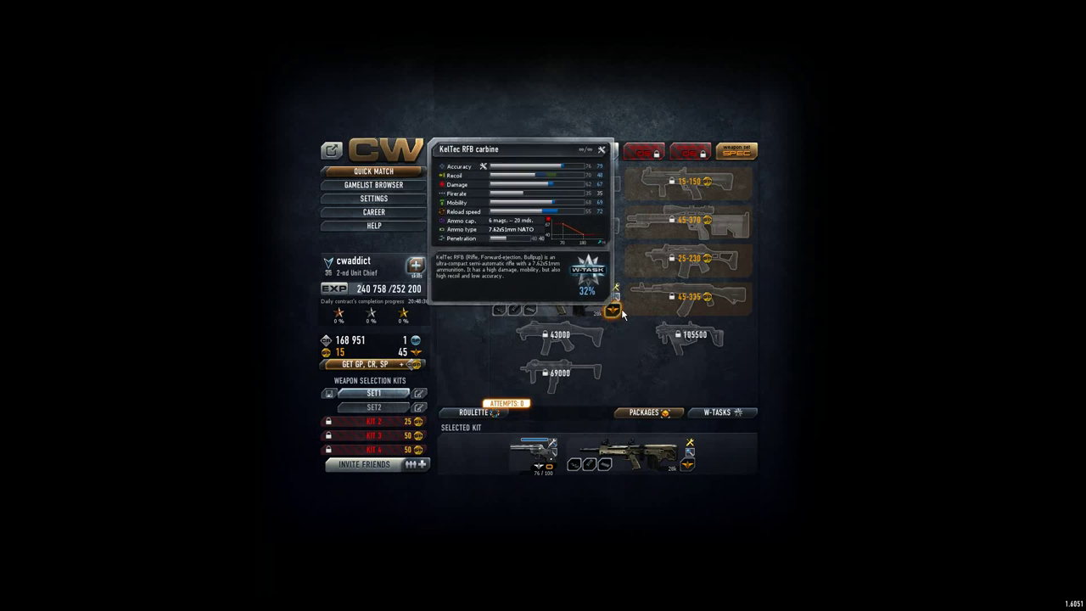
{"action": "left_click", "coordinate": [614, 312]}
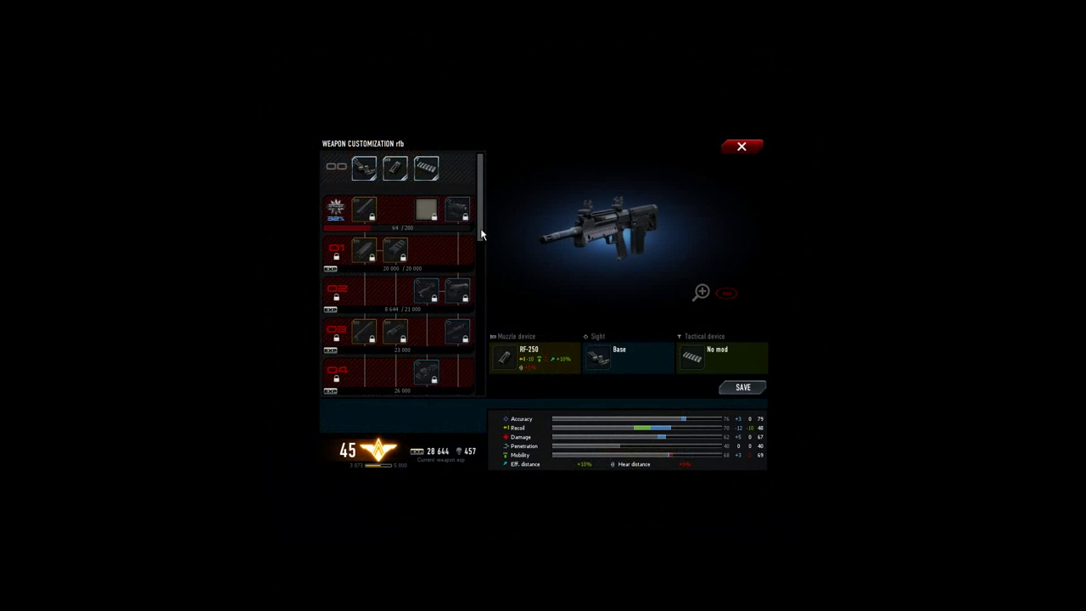
{"action": "left_click", "coordinate": [365, 255]}
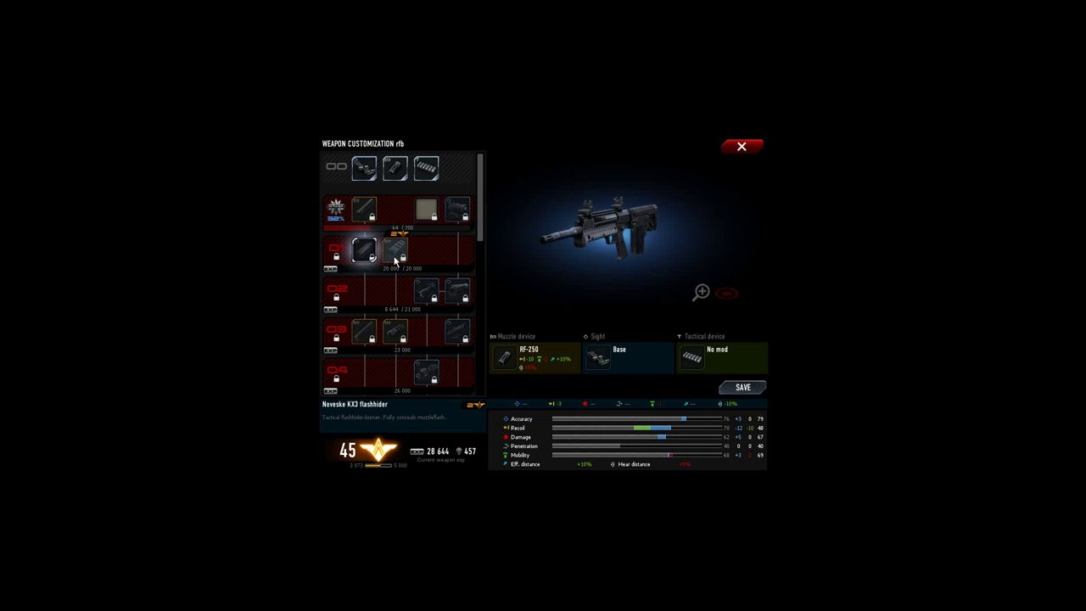
- Preview the Fishbone MSM compensator's stats, declining its MP purchase prompt
{"action": "left_click", "coordinate": [396, 257]}
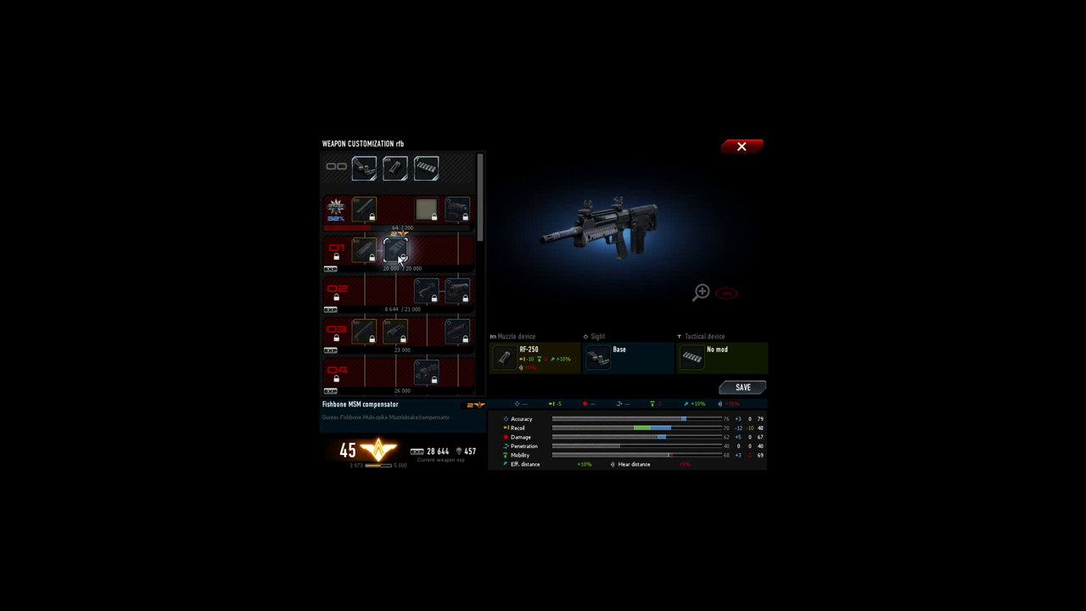
{"action": "double_click", "coordinate": [401, 257]}
{"action": "left_click", "coordinate": [632, 266]}
- Rotate the rifle preview, reset it to side view, then tilt it to a front angle
{"action": "left_click_drag", "start_coordinate": [550, 234], "coordinate": [683, 234]}
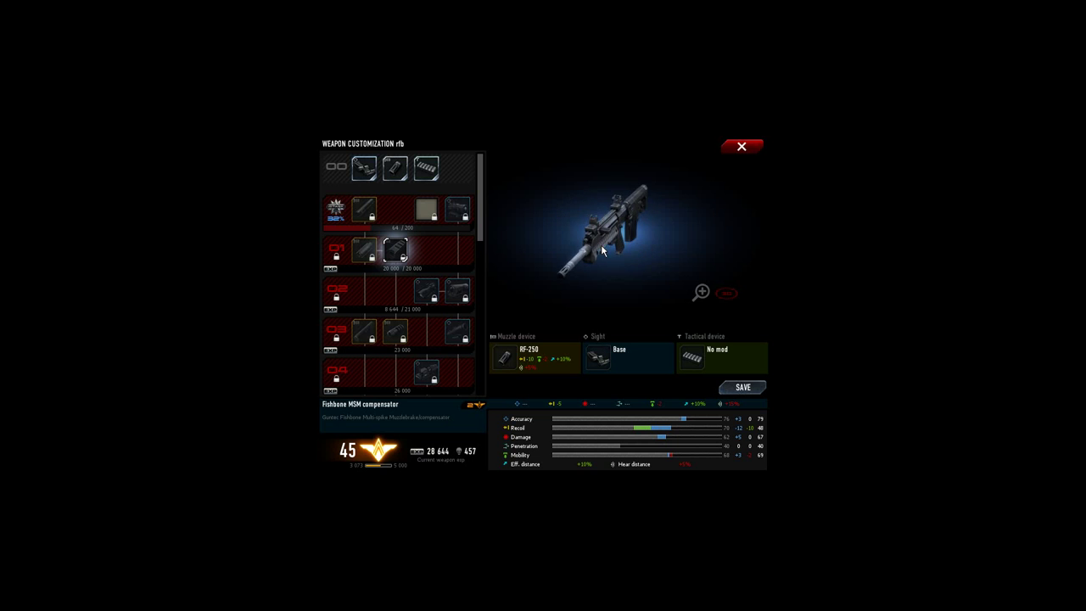
{"action": "left_click", "coordinate": [727, 294]}
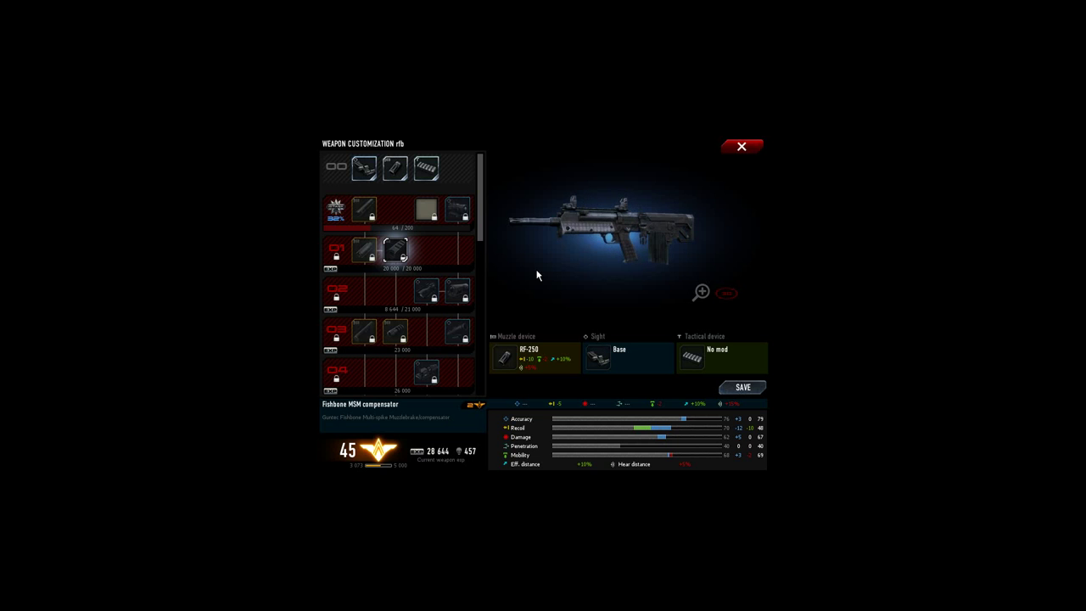
{"action": "left_click_drag", "start_coordinate": [614, 230], "coordinate": [617, 248]}
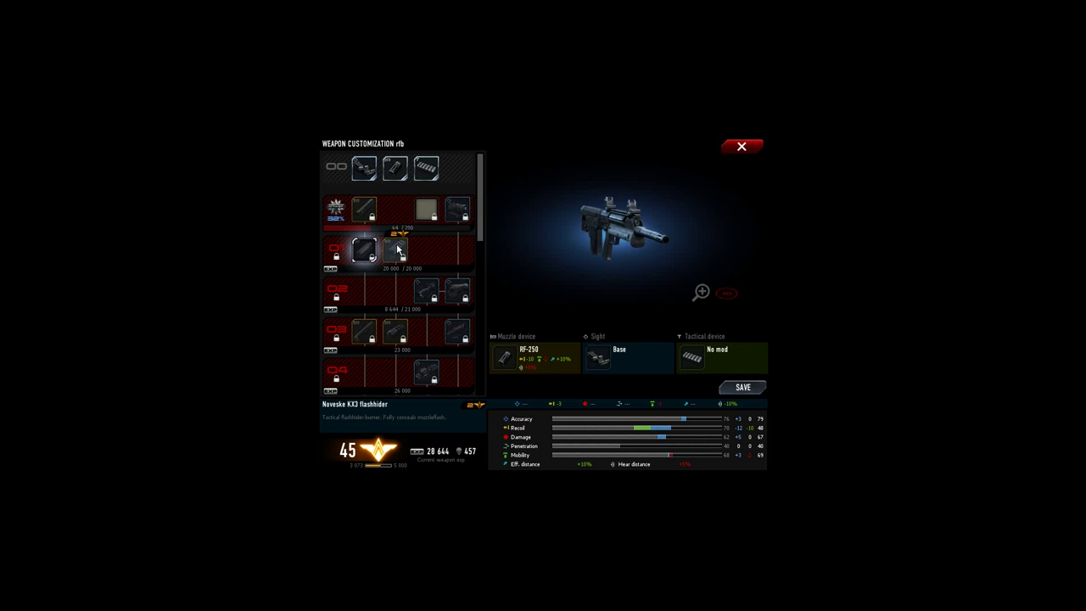
- Compare the Fishbone MSM and Noveske KX3 stats, then view the Elcan SpecterOS scope
{"action": "left_click", "coordinate": [397, 249]}
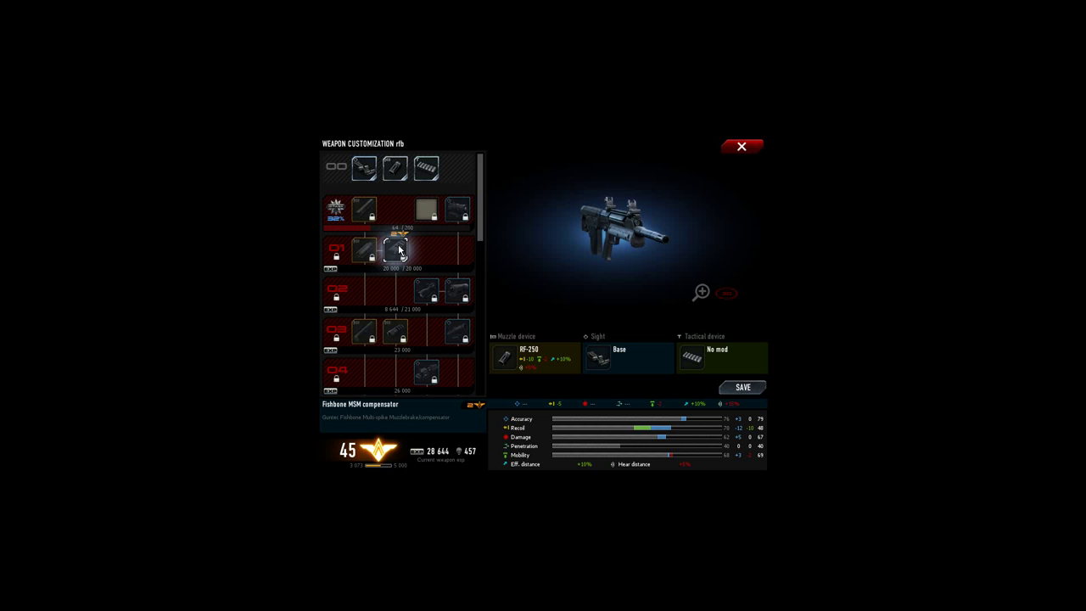
{"action": "left_click", "coordinate": [368, 249]}
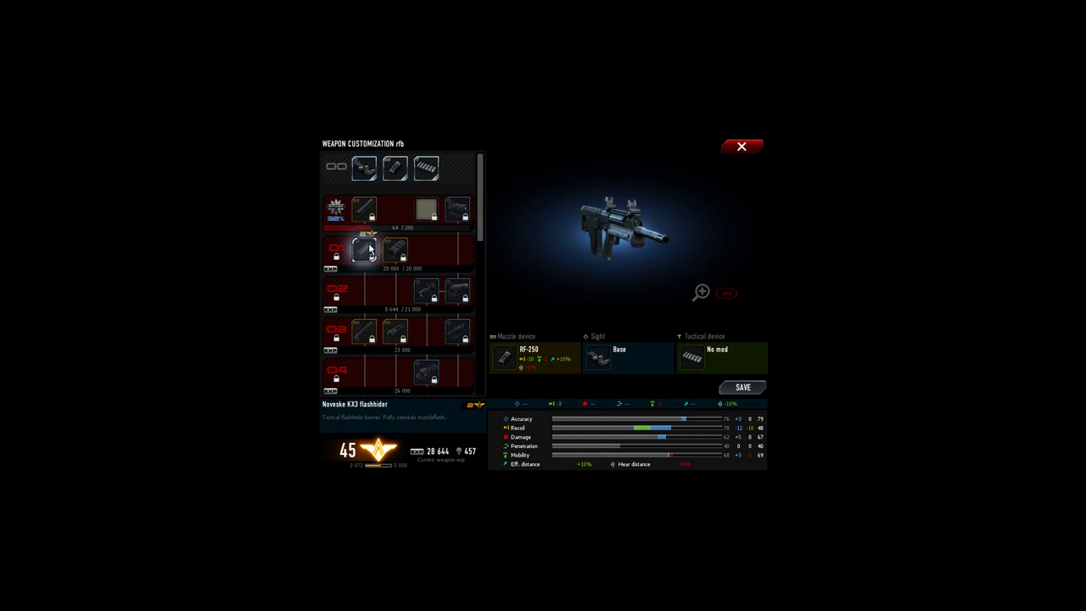
{"action": "left_click", "coordinate": [455, 292]}
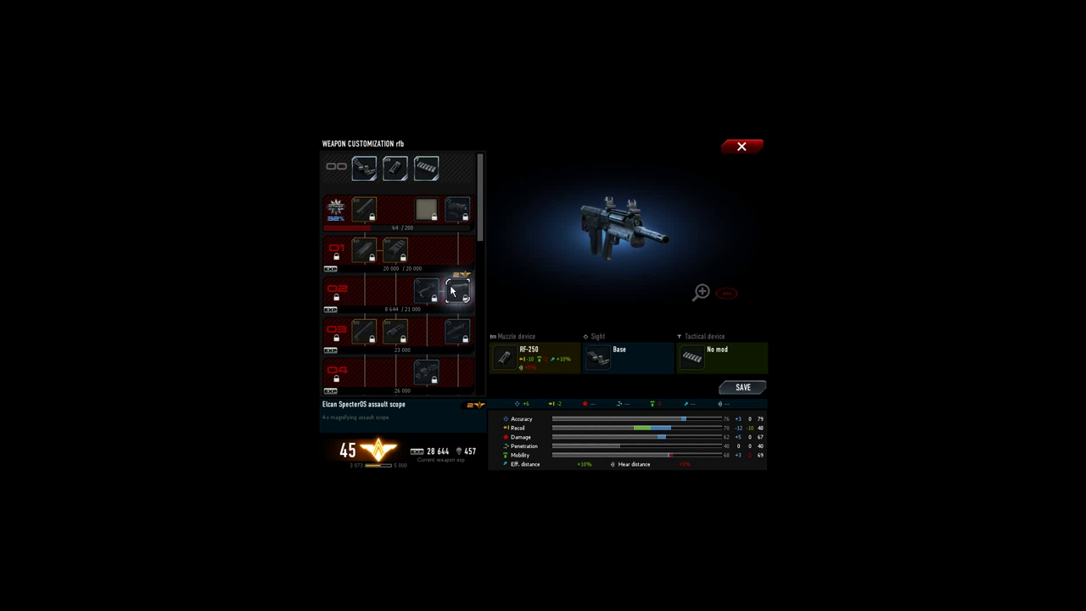
- Check the locked Silencerco Sparrow slot, then reselect the Noveske KX3 flashhider
{"action": "left_click", "coordinate": [363, 207]}
{"action": "mouse_move", "coordinate": [364, 209]}
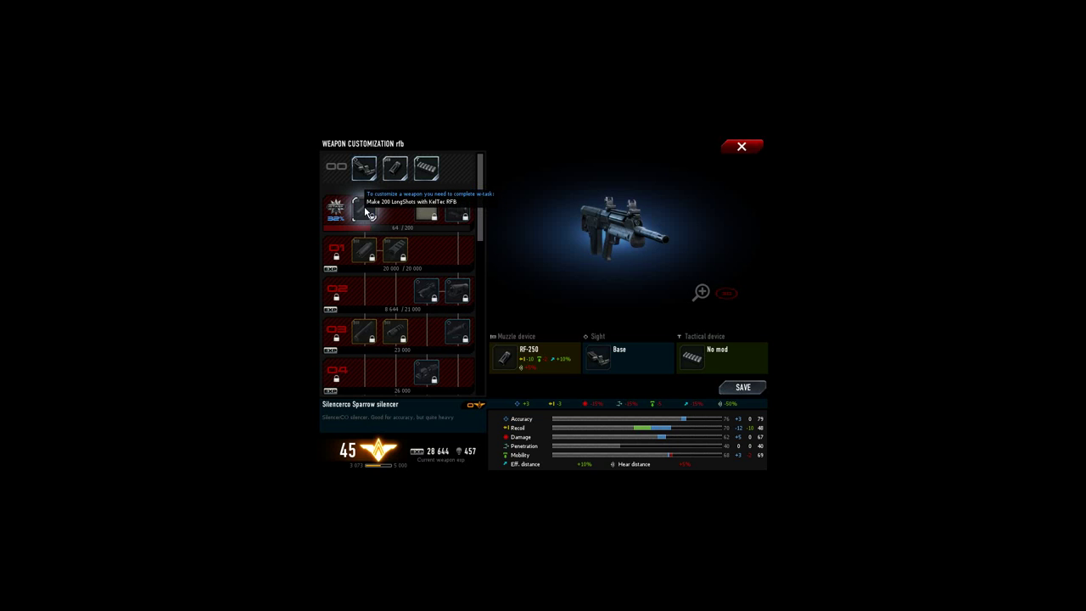
{"action": "left_click", "coordinate": [363, 251]}
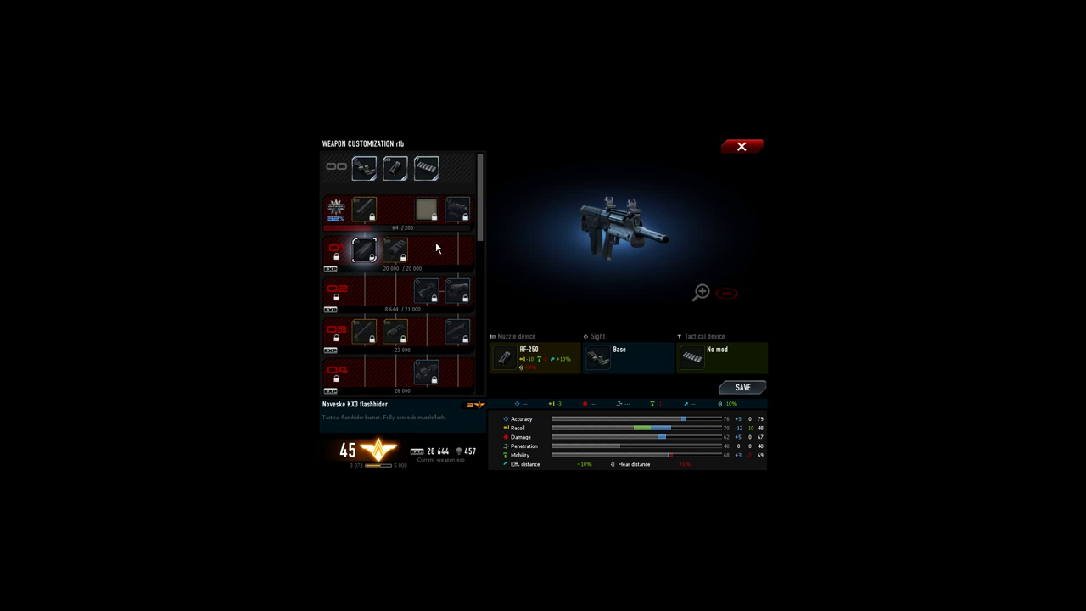
- Glance at the Fishbone MSM, pick the Elcan SpecterOS scope, and save the RFB
{"action": "left_click", "coordinate": [395, 252]}
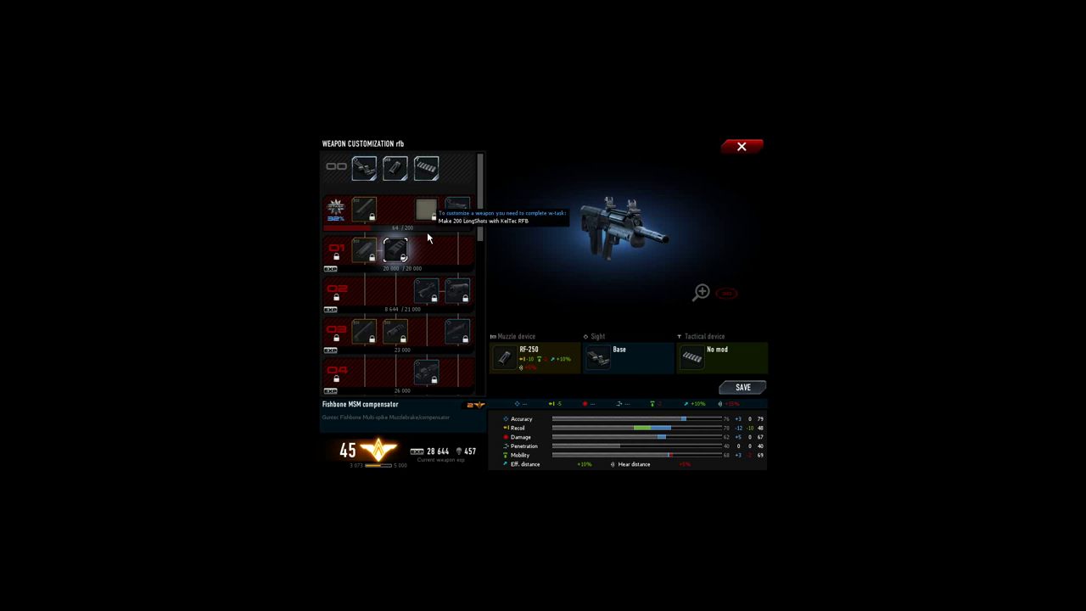
{"action": "left_click", "coordinate": [458, 293]}
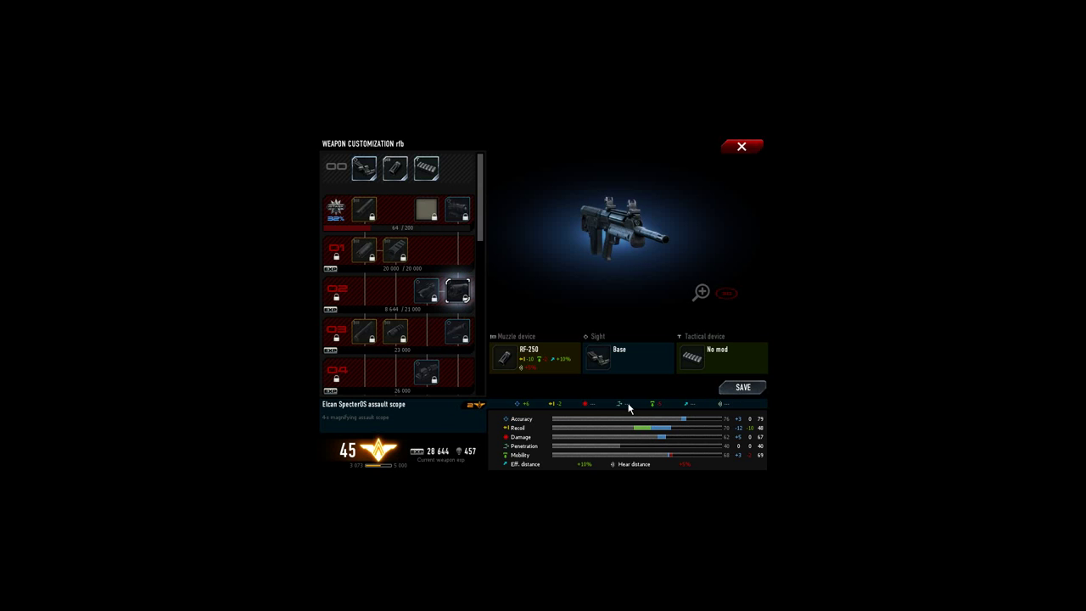
{"action": "left_click", "coordinate": [739, 389]}
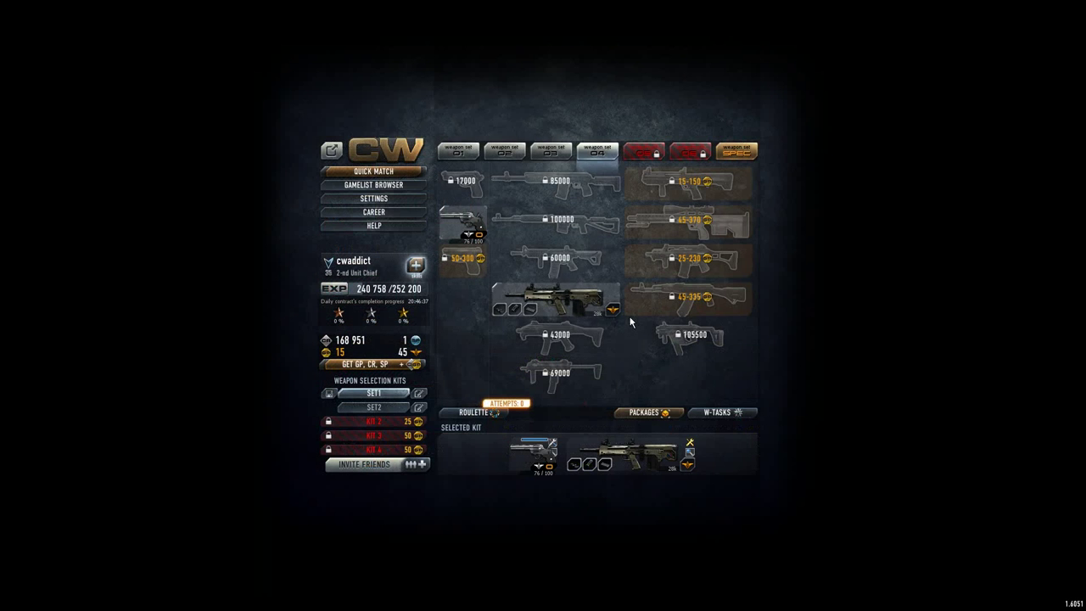
- Reopen the KelTec RFB's Weapon Customization screen from the main weapon-set menu
{"action": "left_click", "coordinate": [613, 310]}
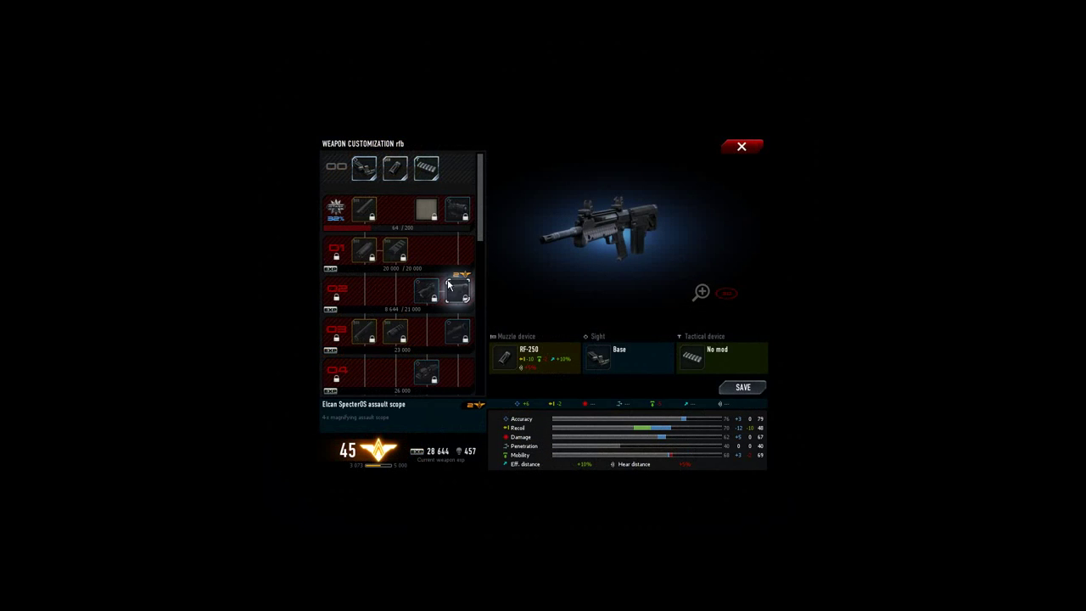